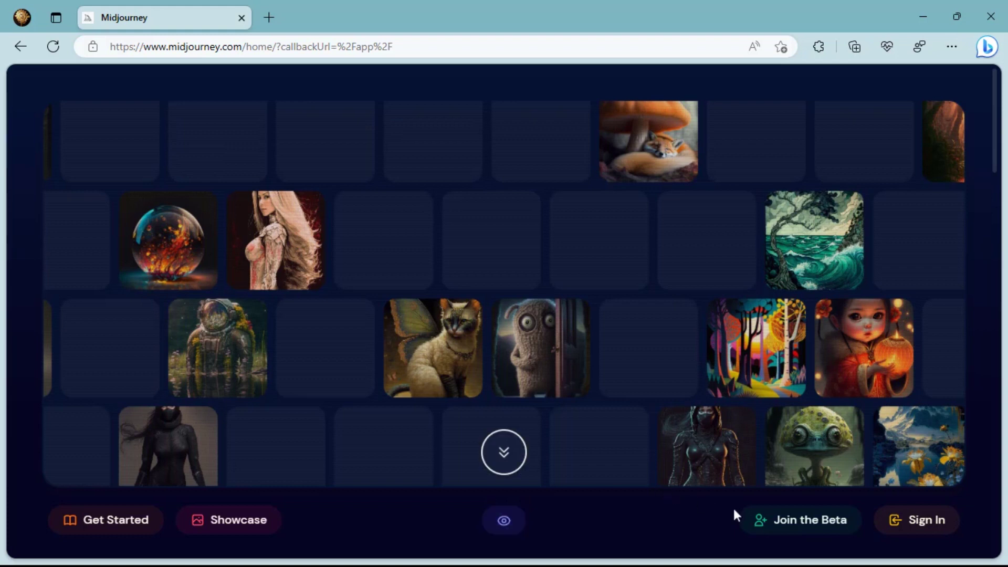
Follow the Midjourney beta invite to Discord and choose to register a new account
left_click(791, 532)
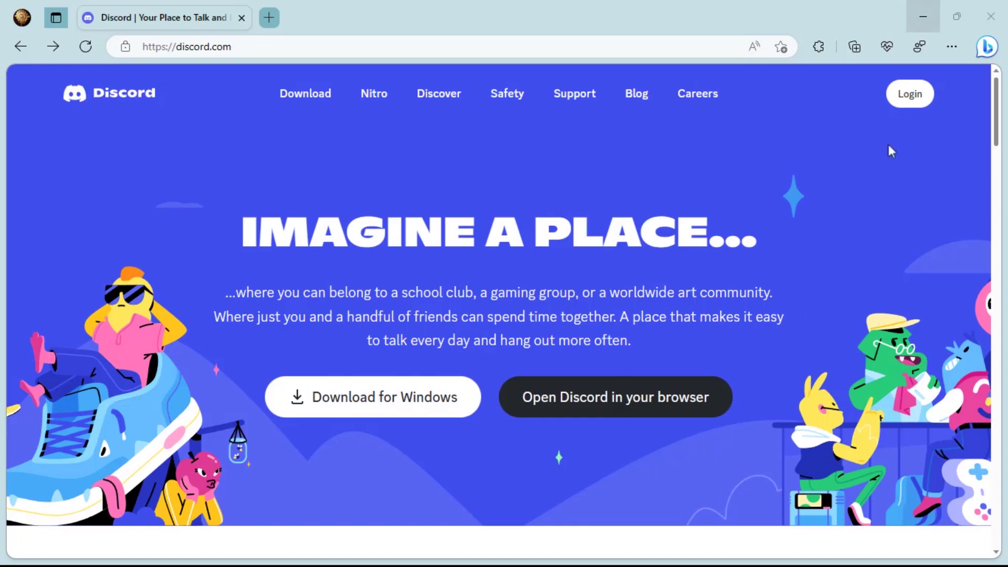
left_click(913, 95)
left_click(340, 432)
Register with an email address and username, then get the Discord desktop app
key("Tab")
type("chelsear")
key("BackSpace")
key("BackSpace")
type("s")
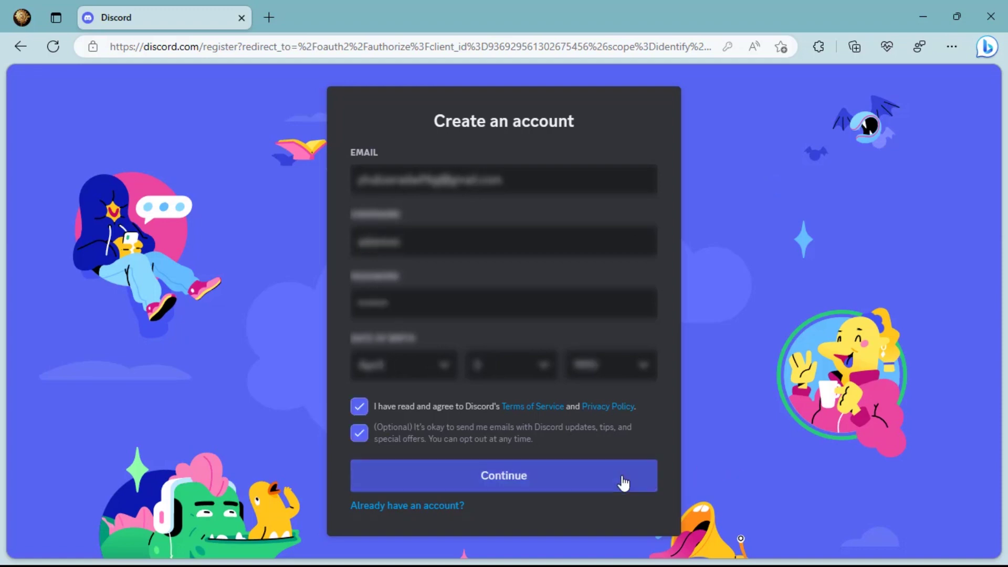
left_click(623, 483)
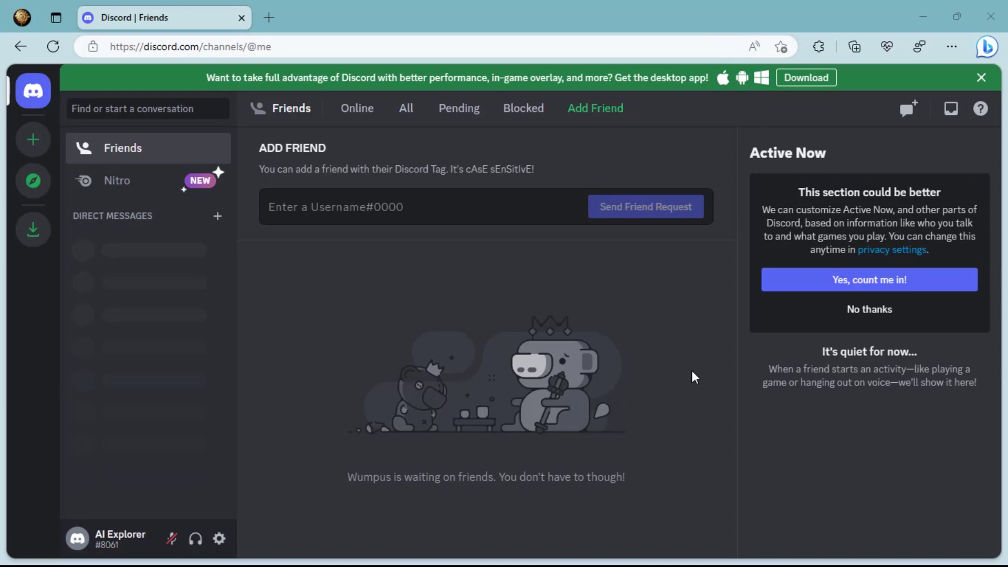
left_click(816, 79)
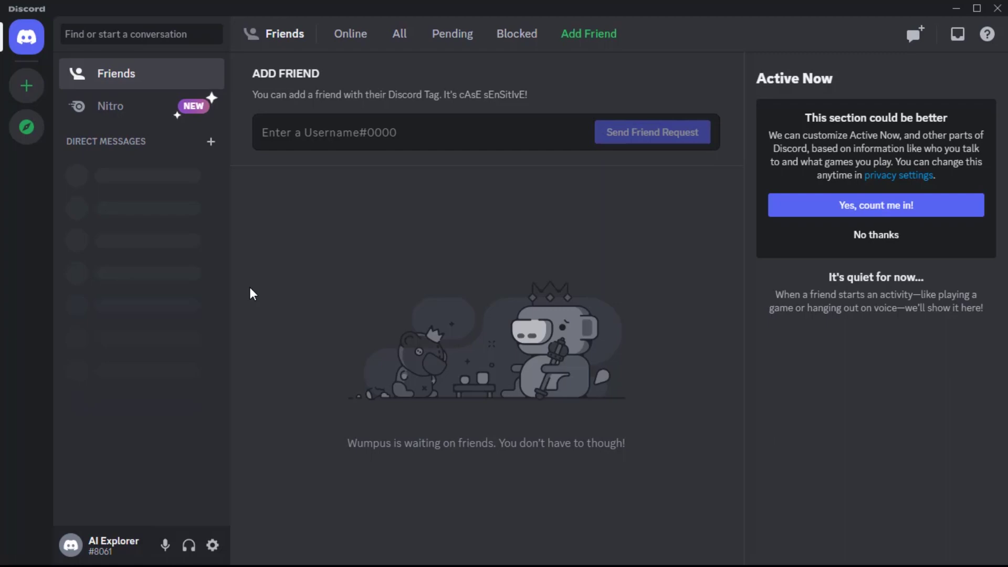
Search public servers for 'midjourney' and join the Midjourney server
left_click(25, 137)
type("midjourney")
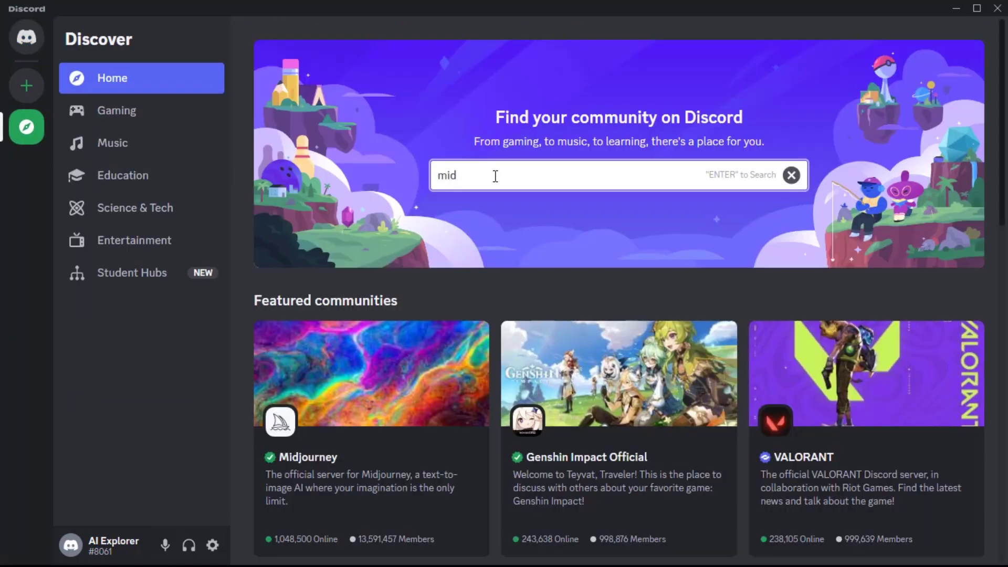
key("Return")
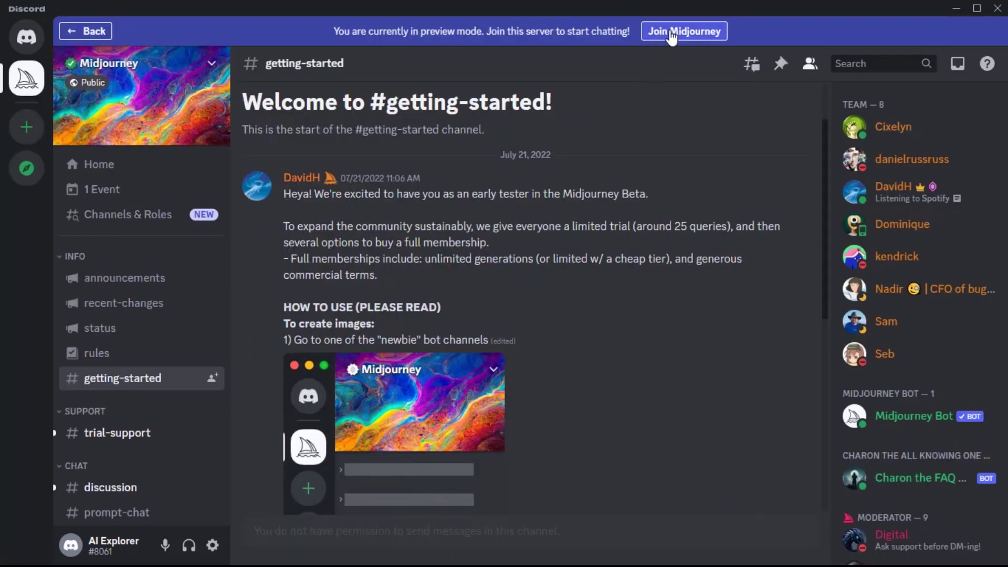
left_click(684, 31)
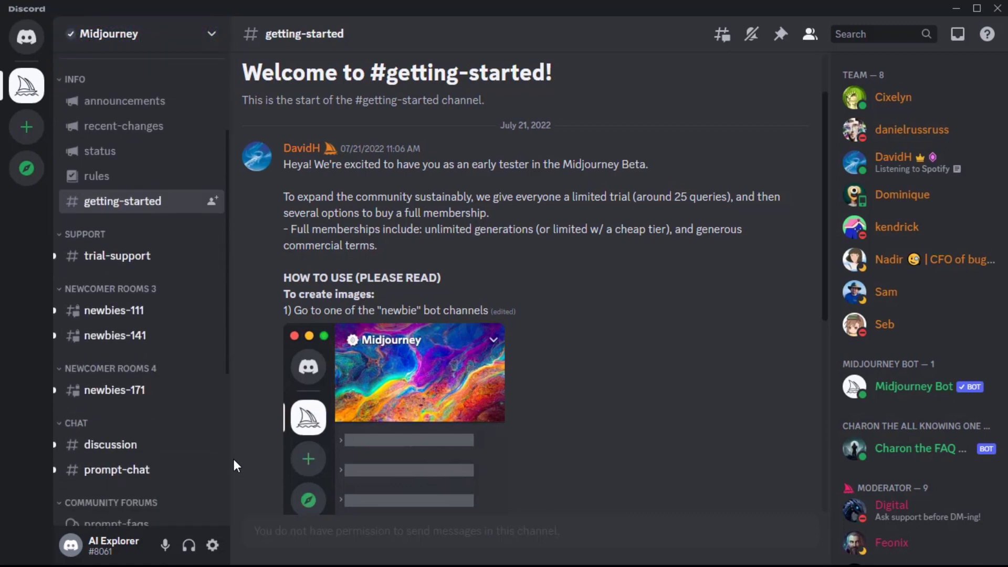
mouse_move(214, 333)
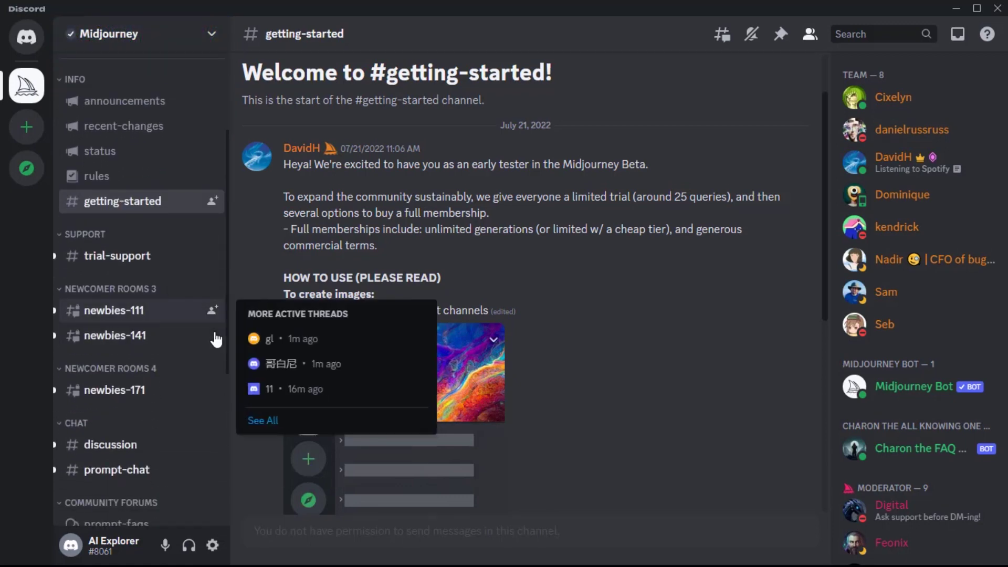
Open the #newbies-111 channel on the Midjourney server and browse its messages
left_click(191, 315)
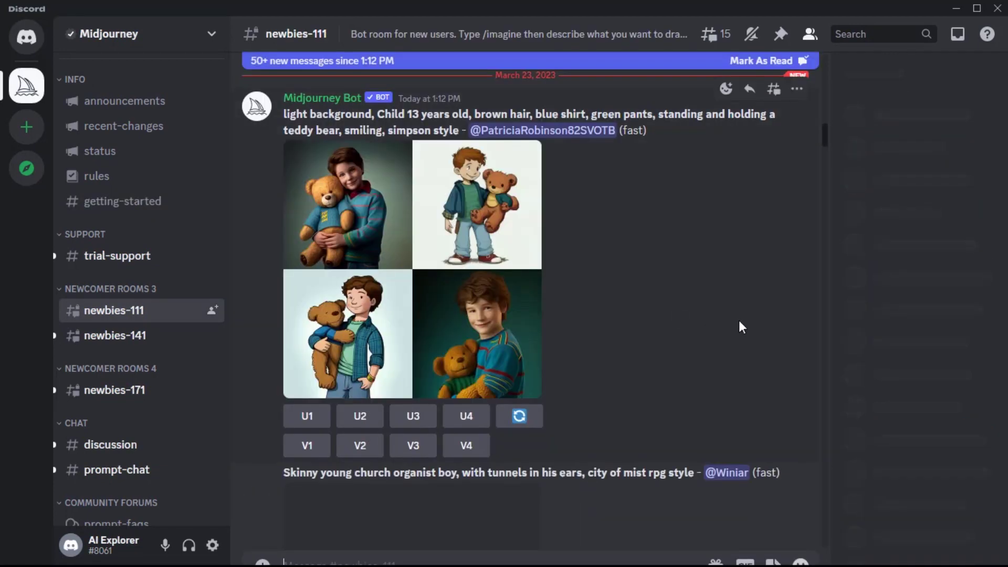
scroll(738, 326, "down", 10)
scroll(739, 322, "down", 10)
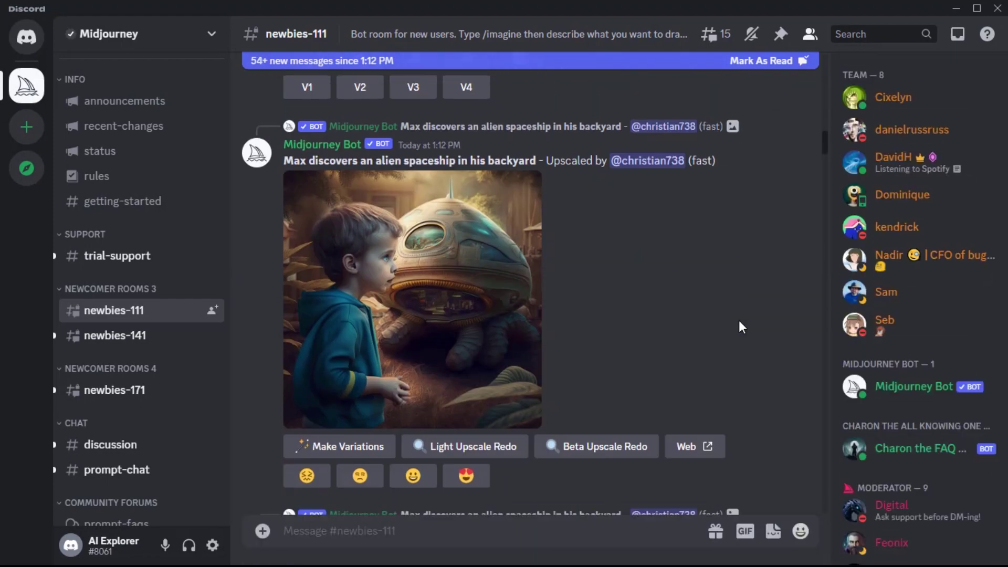
scroll(739, 320, "up", 10)
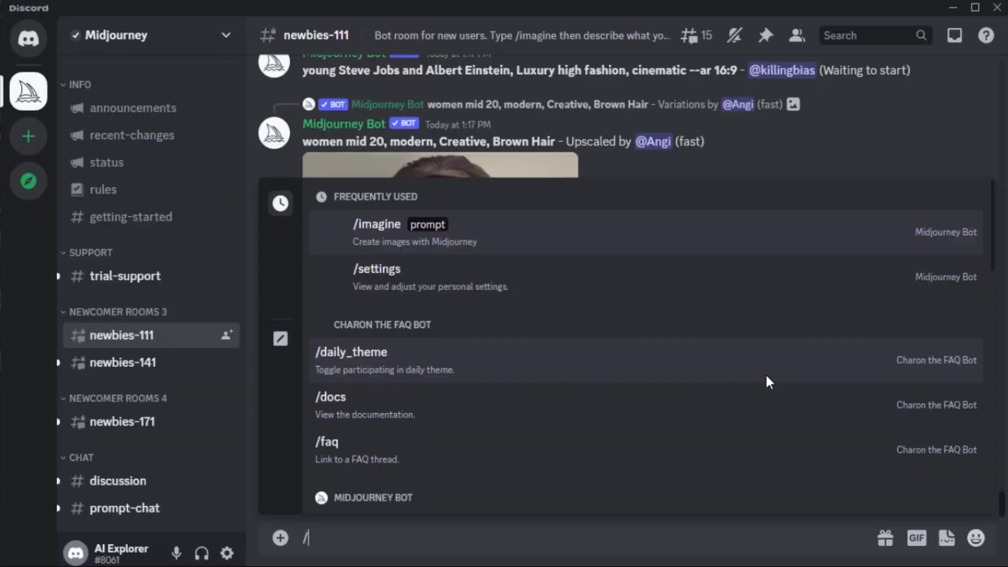
Send /imagine with the prompt 'a cute cat wearing an eye glass'
type("m")
key("BackSpace")
type("ima")
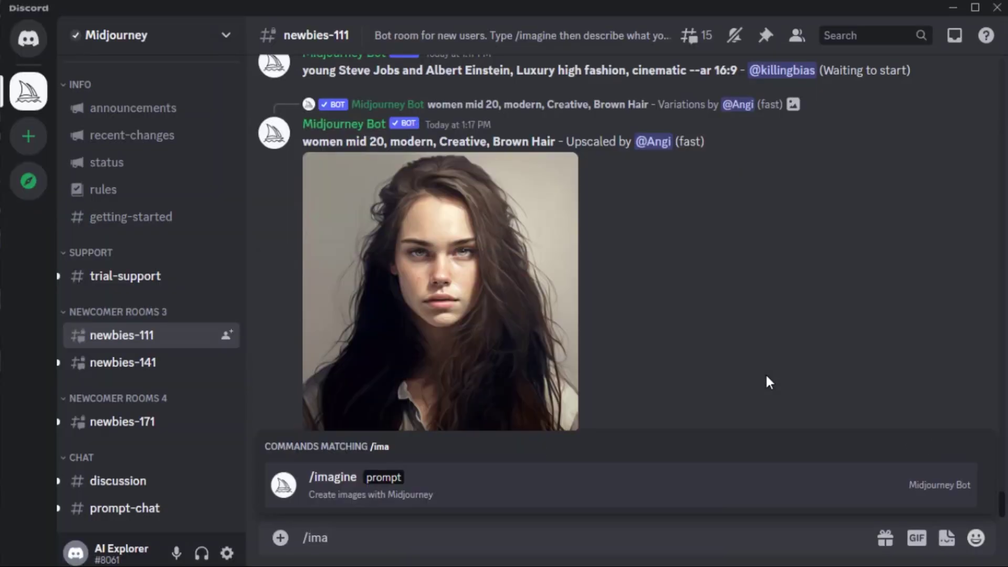
key("Return")
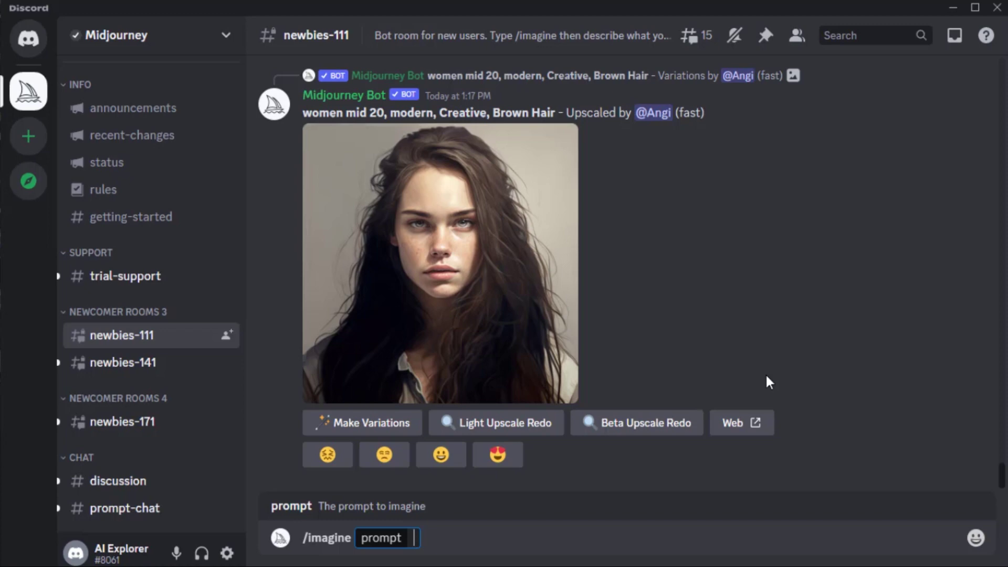
type("a cute cat wearing an eye")
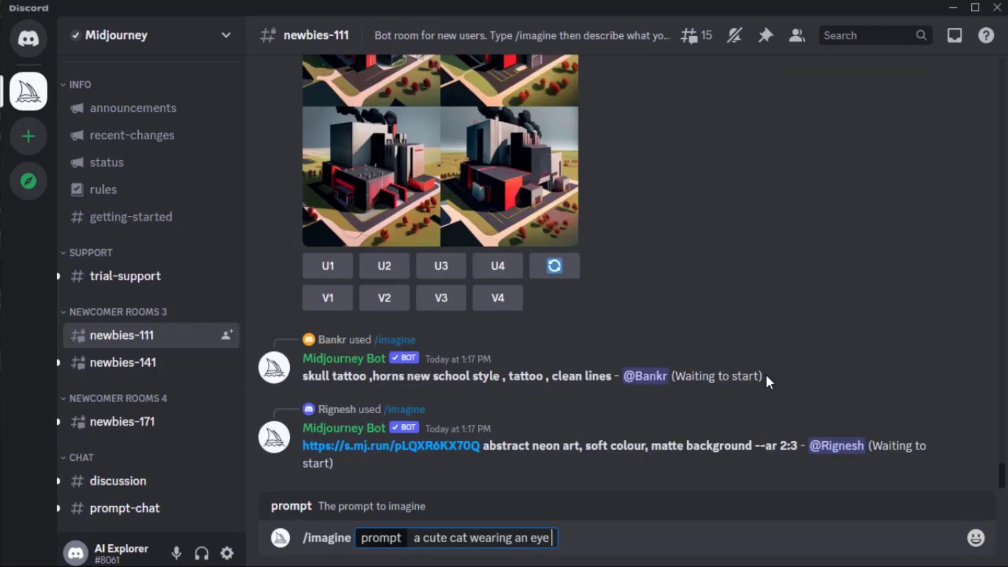
key("Return")
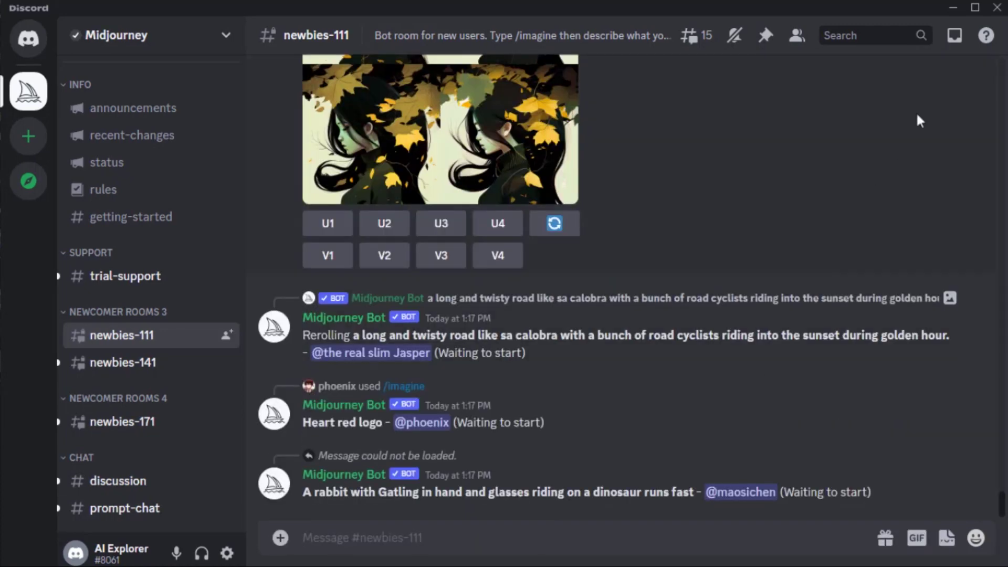
Jump from Mentions to the cat-glasses grid and upscale the fourth image (U4)
left_click(954, 36)
left_click(930, 198)
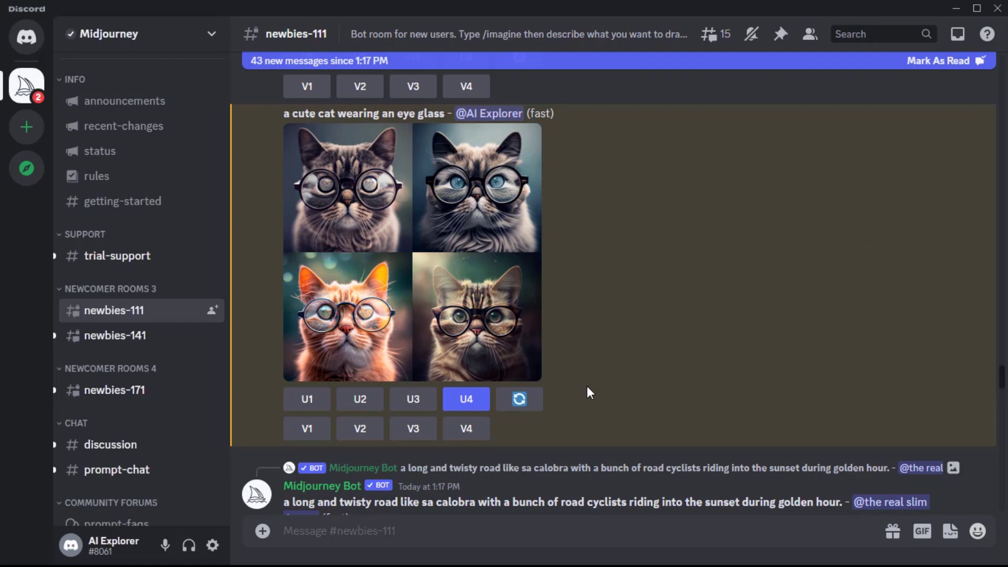
left_click(469, 401)
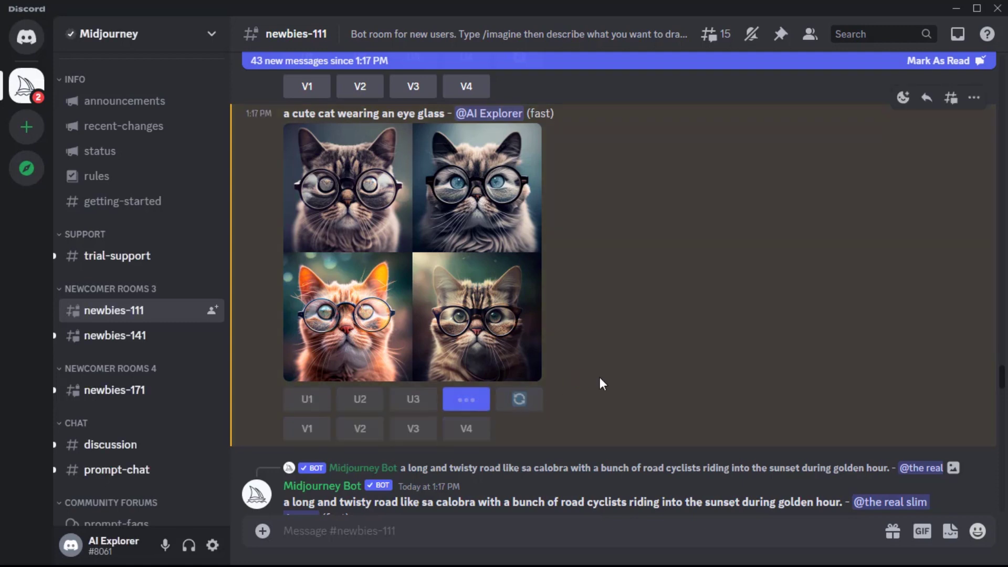
Return to the cat grid and request variations of the fourth image (V4)
left_click(956, 35)
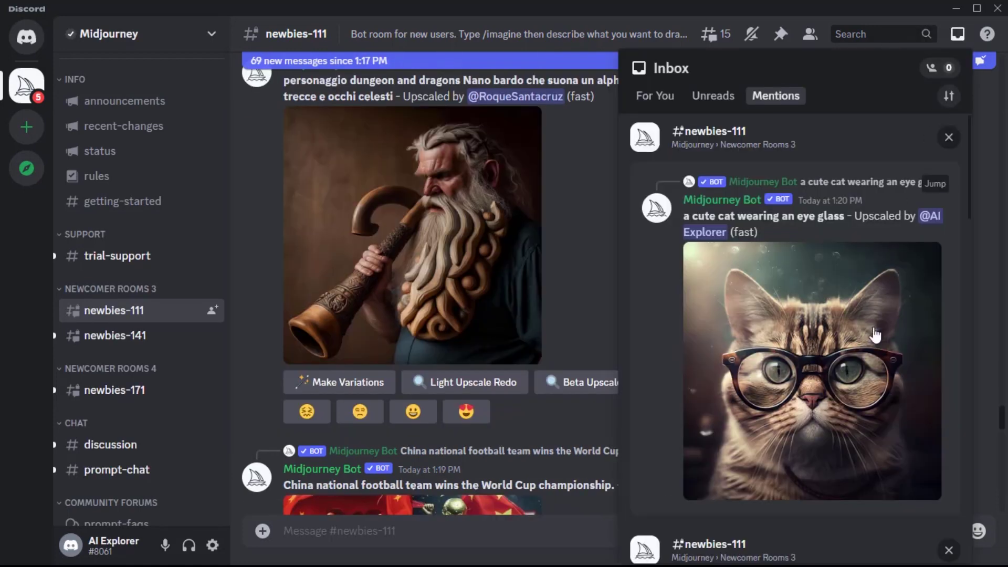
left_click(892, 182)
left_click(466, 445)
left_click(958, 34)
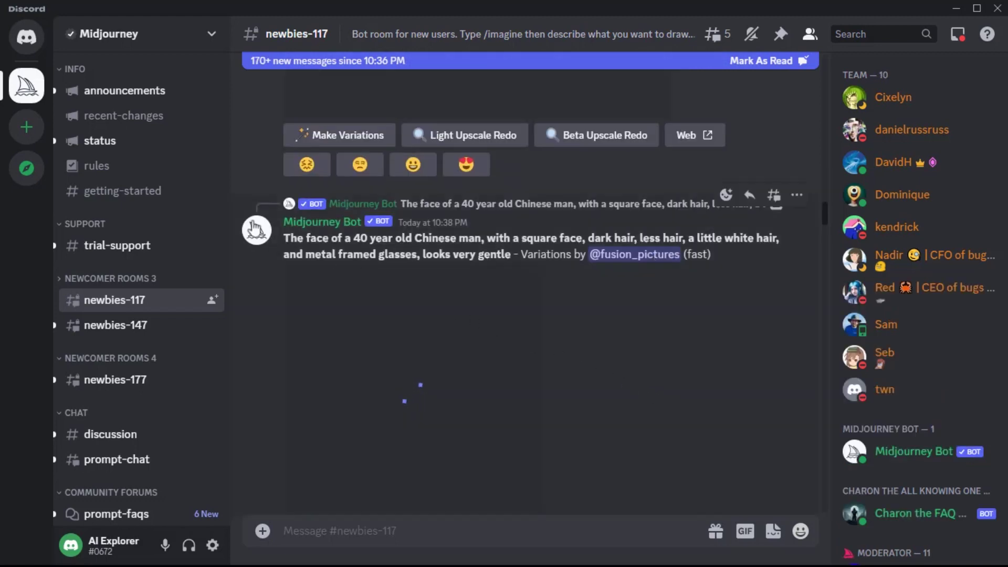
left_click(24, 128)
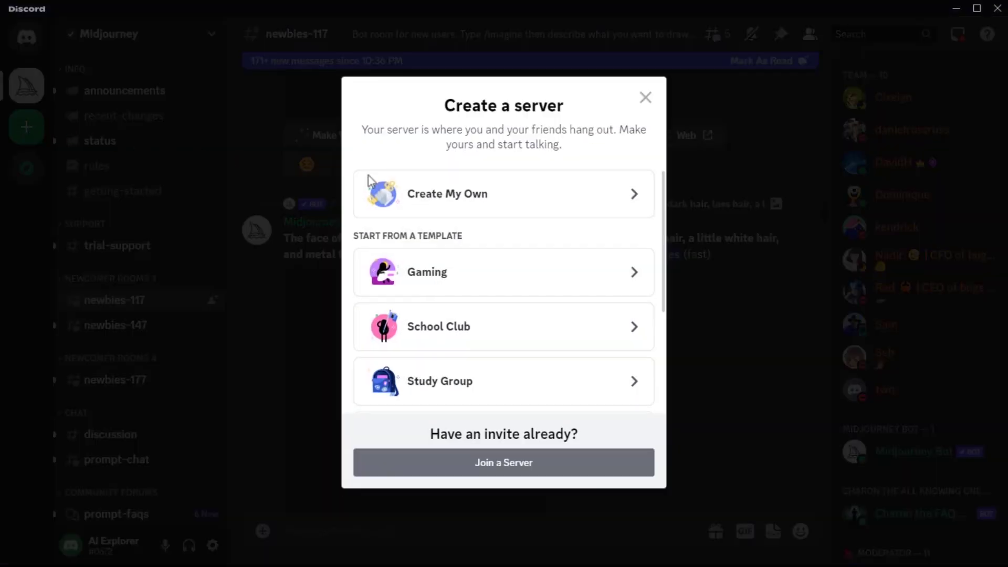
left_click(483, 197)
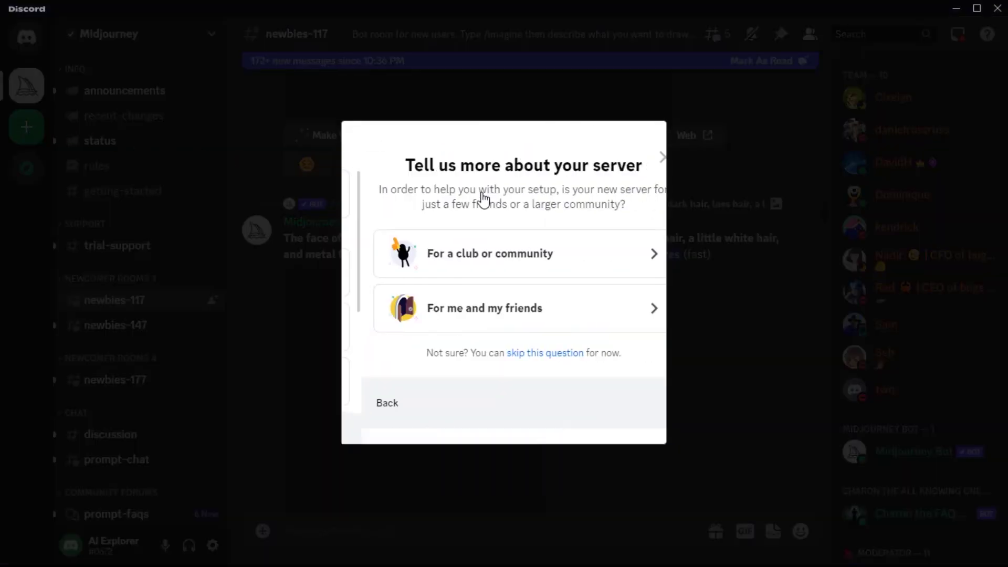
left_click(539, 313)
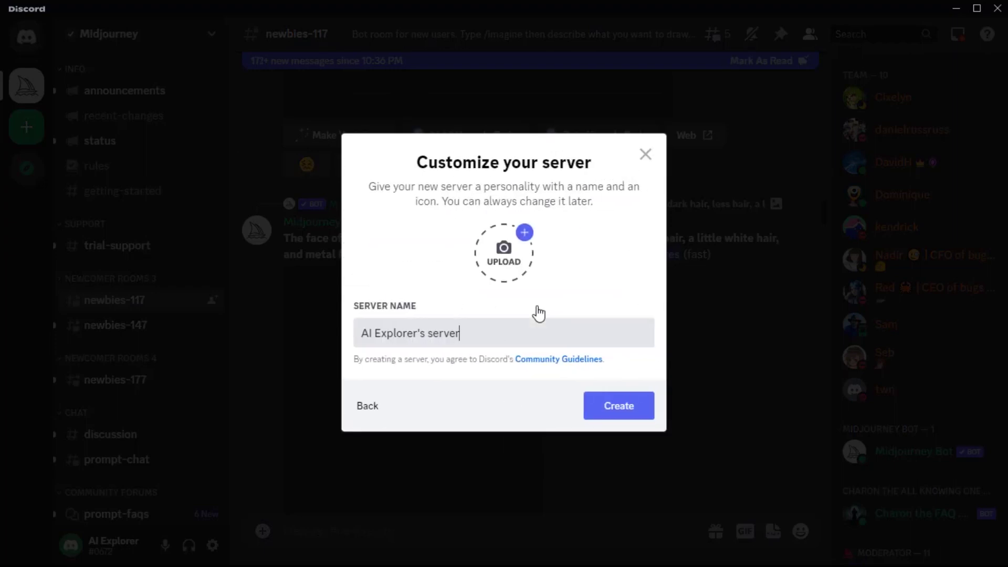
left_click(612, 411)
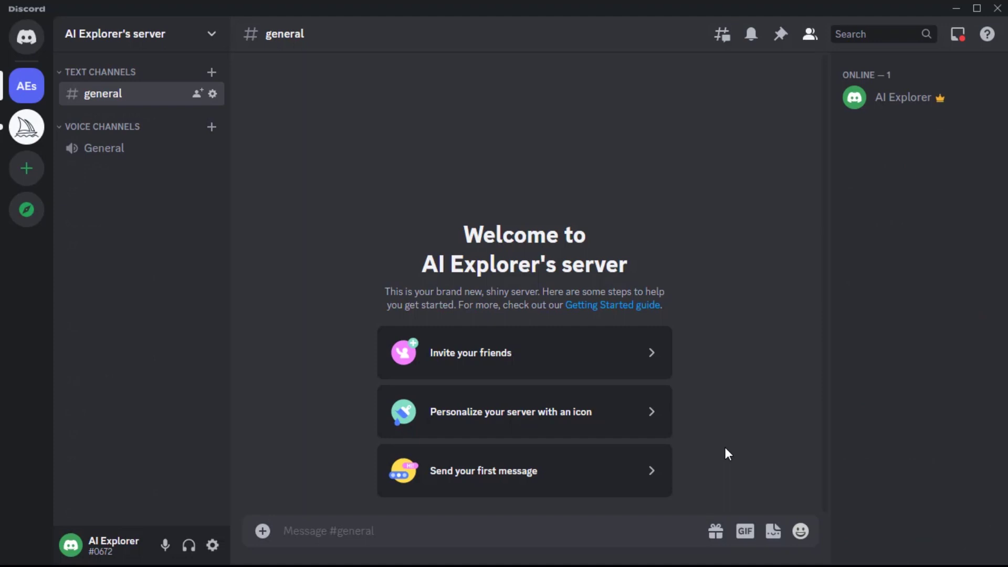
left_click(21, 130)
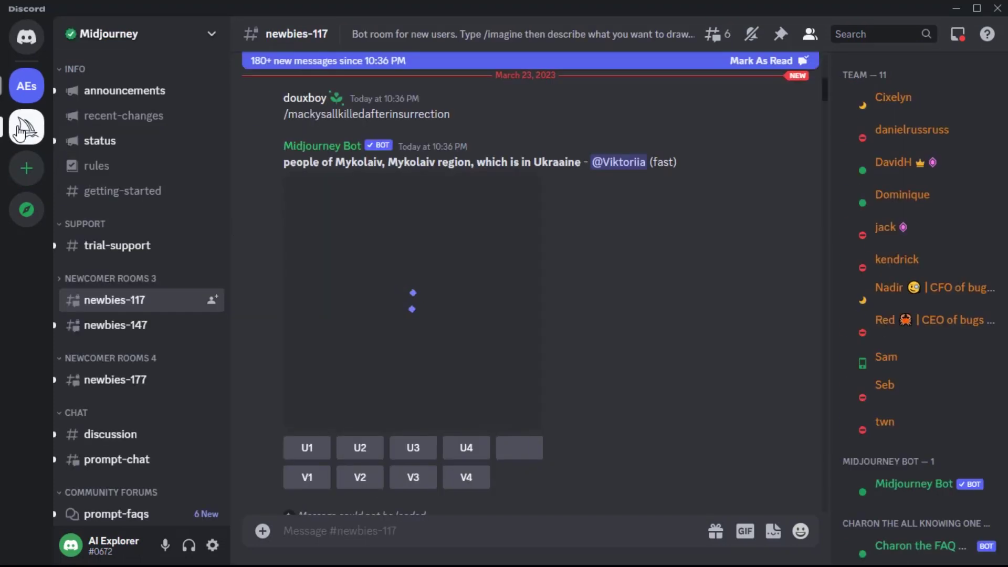
left_click(809, 35)
left_click(808, 35)
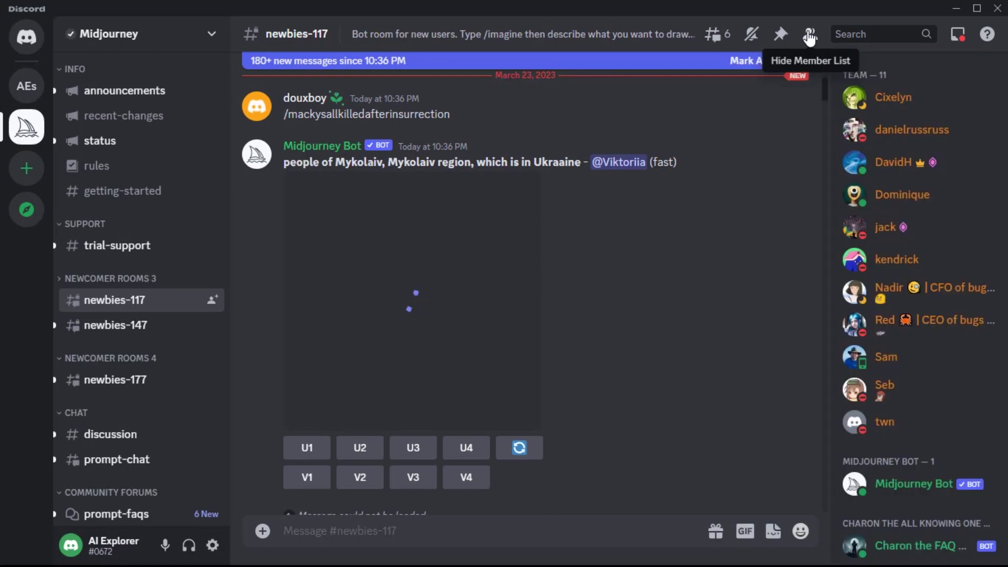
left_click(926, 485)
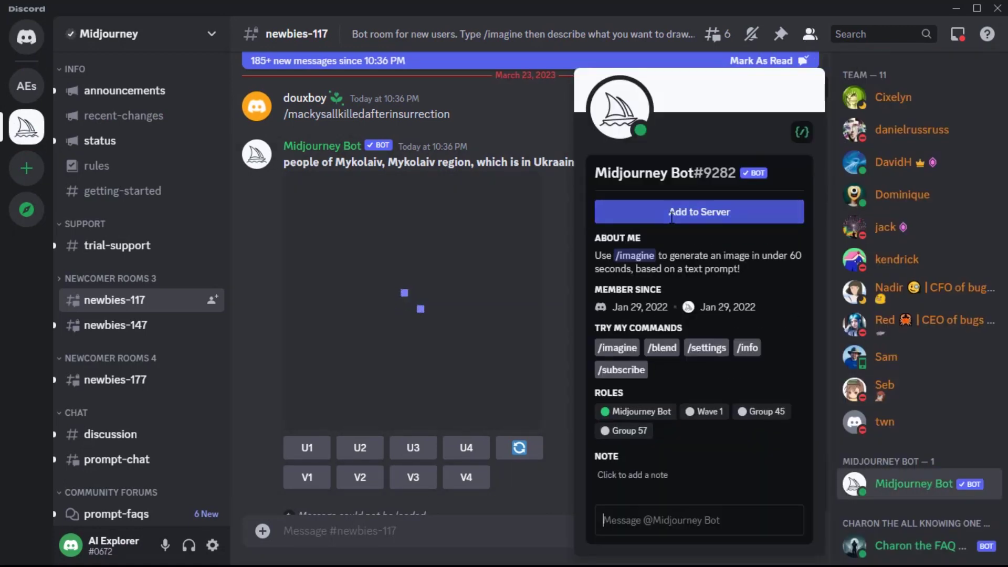
left_click(671, 220)
left_click(612, 353)
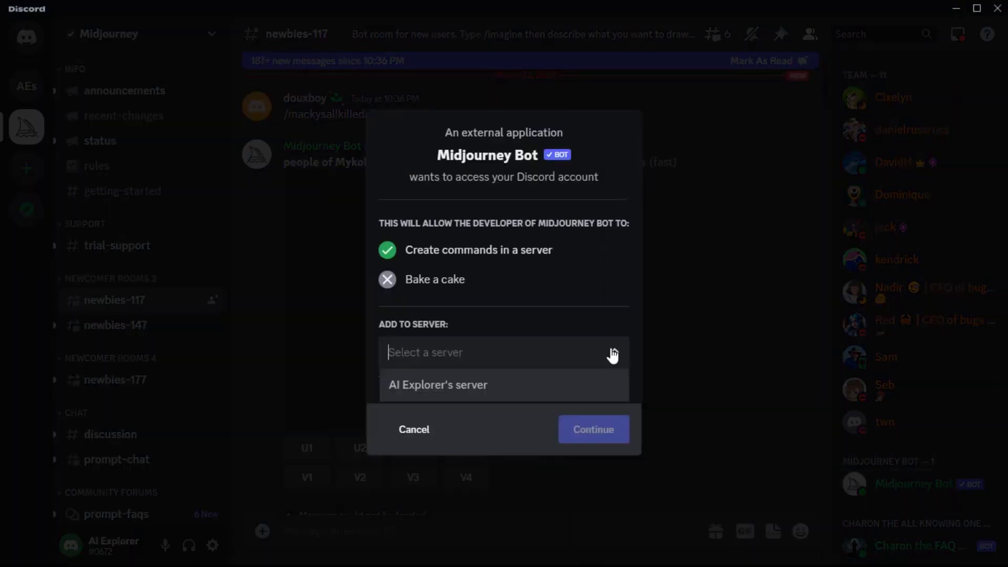
left_click(527, 396)
left_click(587, 433)
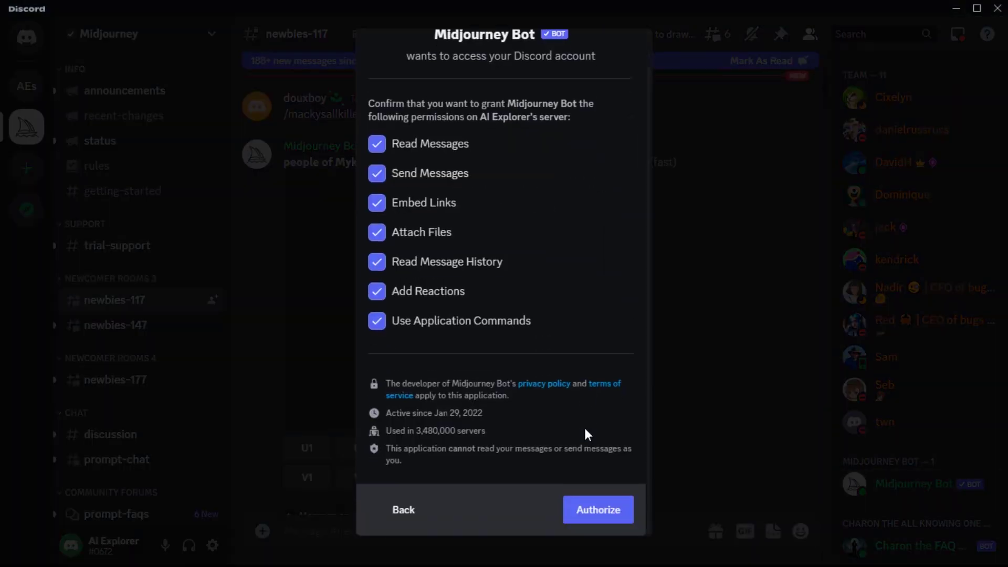
left_click(601, 512)
left_click(416, 302)
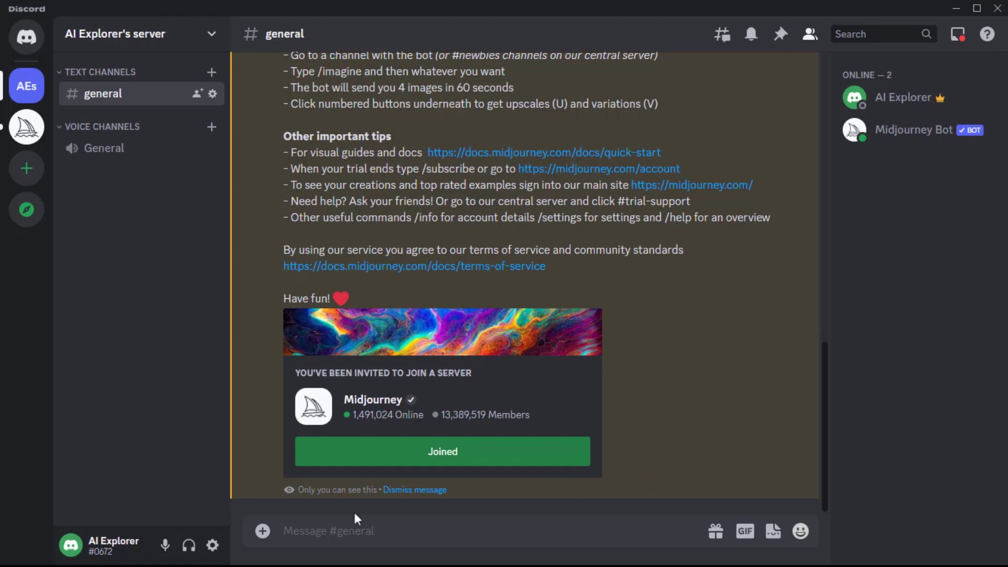
Upload the woman's reference photo to #general
double_click(263, 531)
left_click(300, 237)
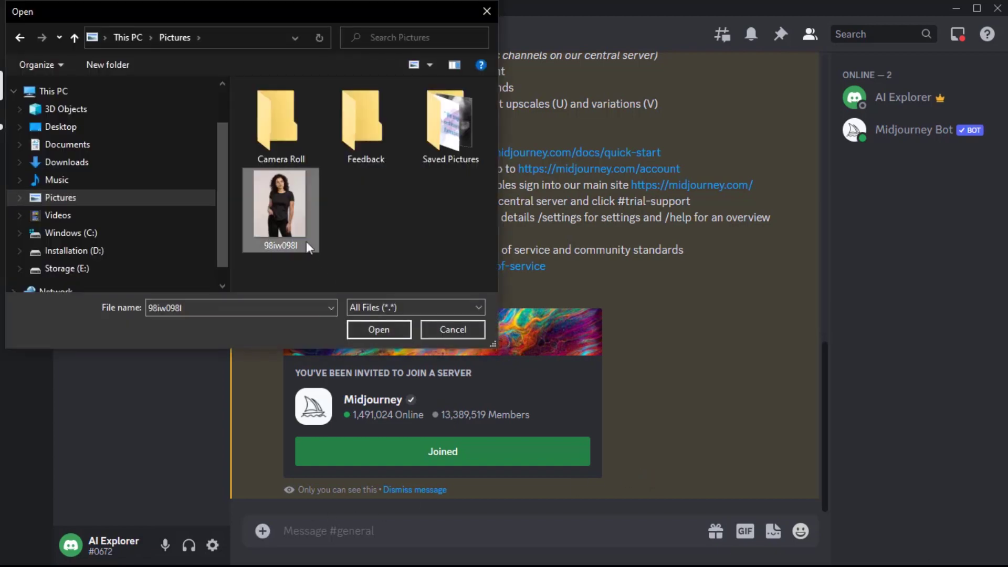
left_click(377, 328)
key("Return")
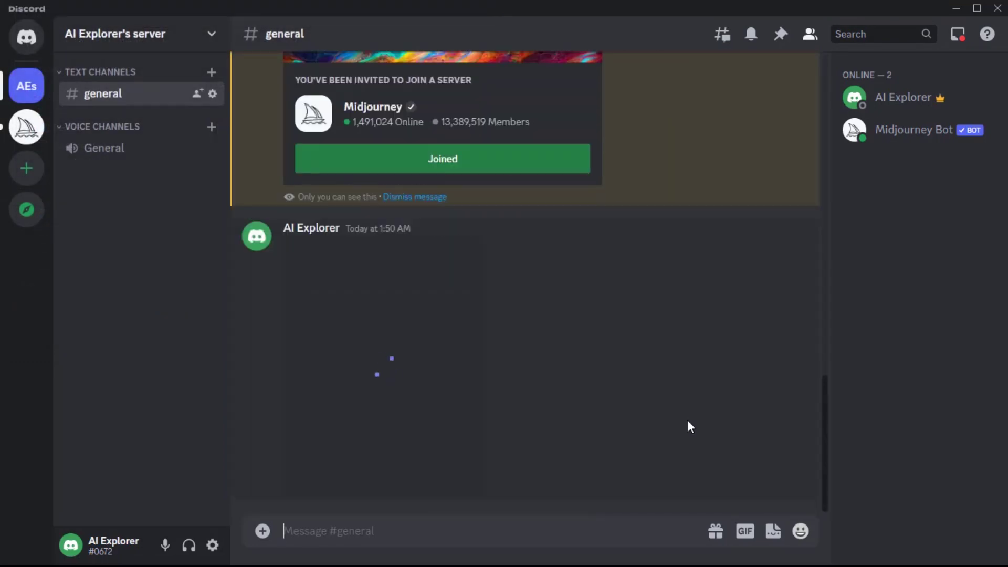
Copy the photo's link and send /imagine with it plus 'lady anime warrior'
right_click(452, 360)
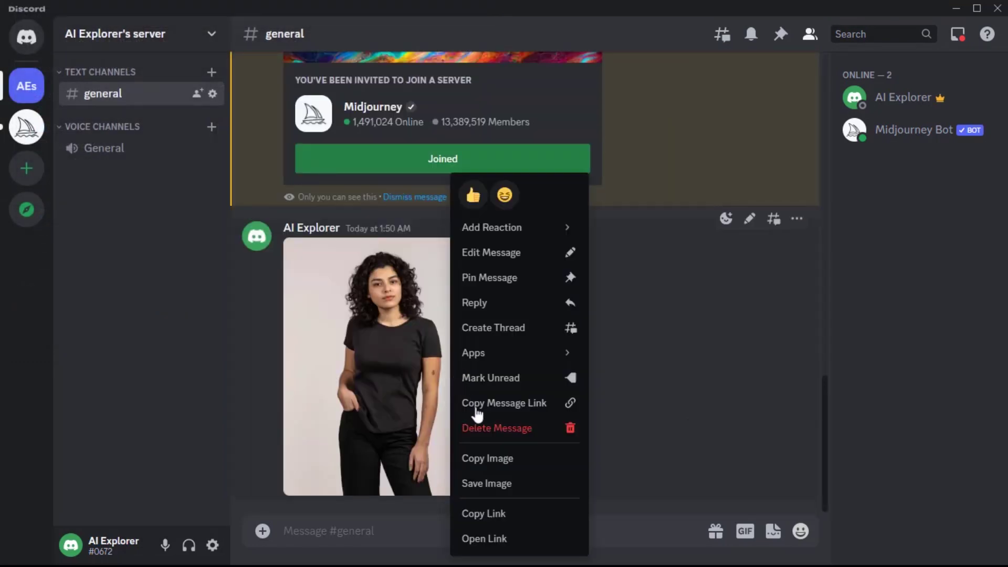
left_click(507, 517)
type("/imagine")
key("Tab")
key("ctrl+v")
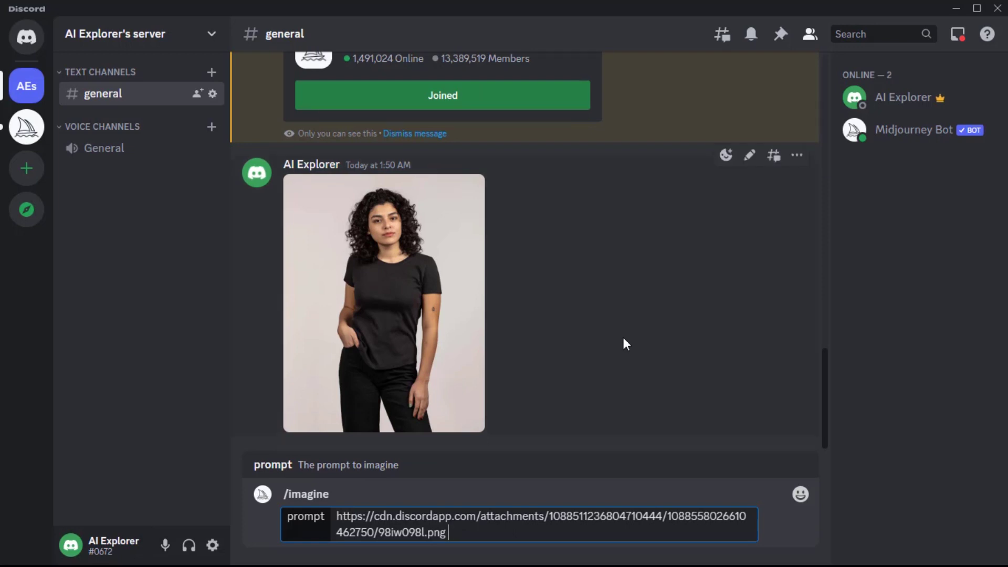
type("lady anime warrior")
key("Return")
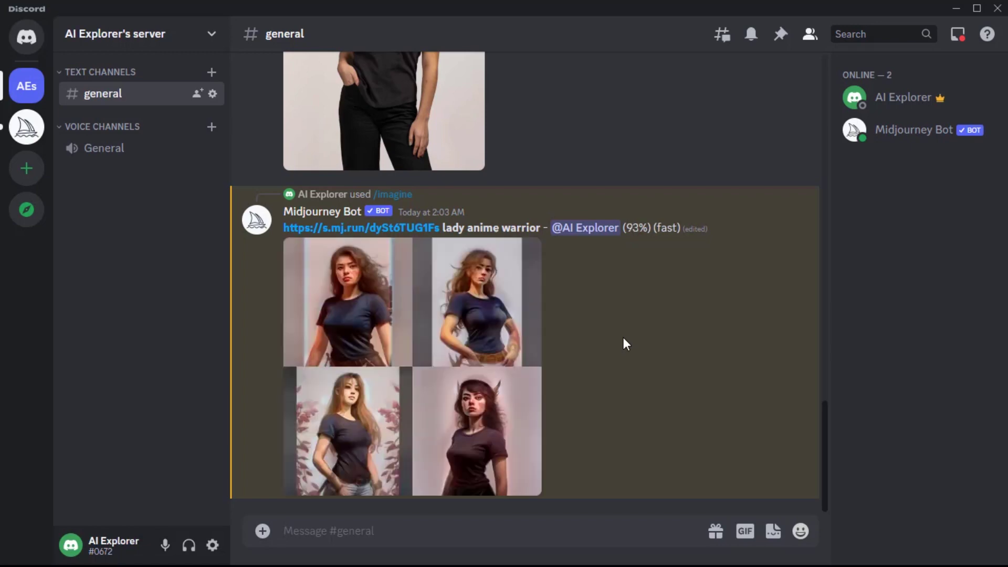
Run /settings and select MJ version 5 in the bot's reply
type("/")
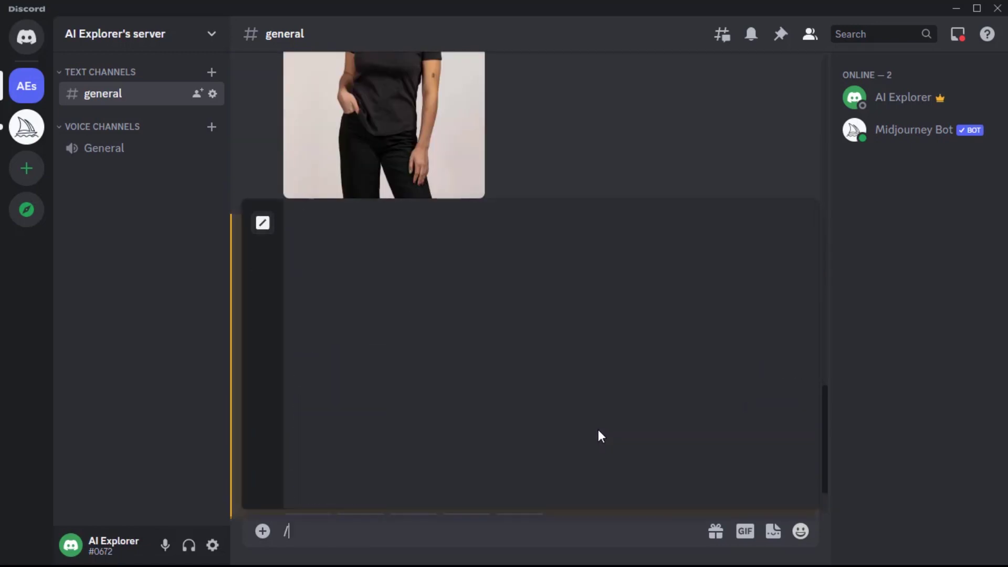
type("sett")
key("Return")
key("Return")
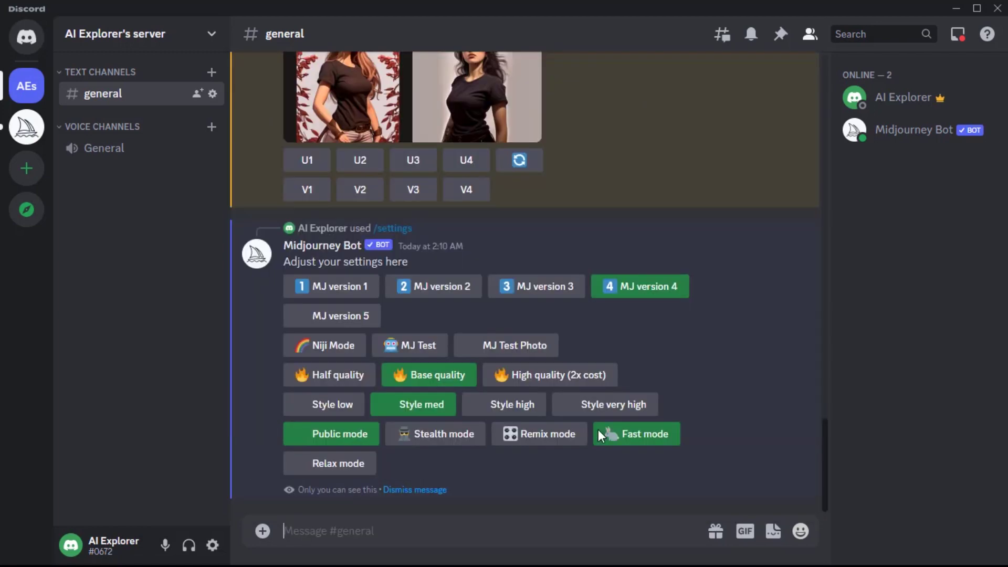
left_click(668, 288)
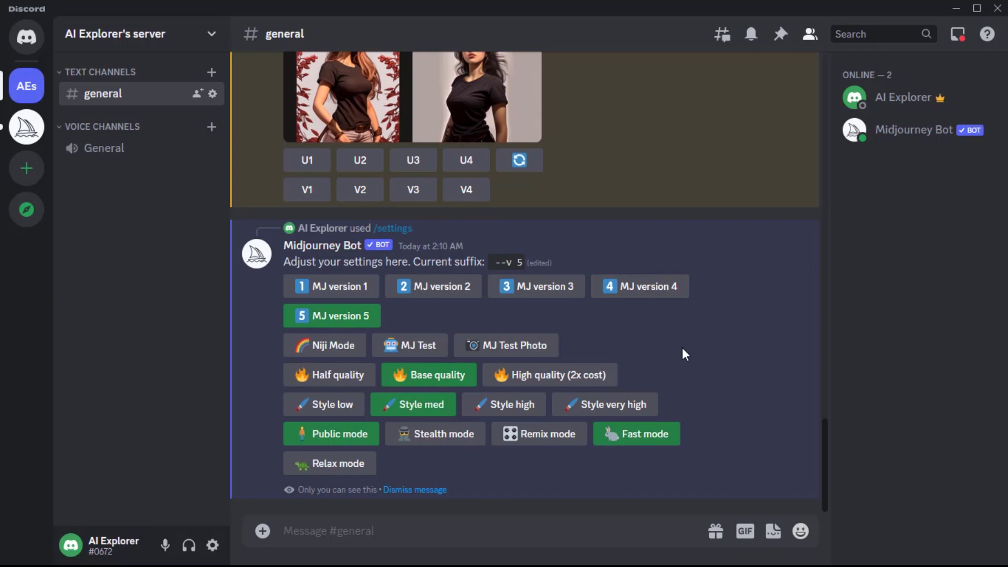
left_click(666, 288)
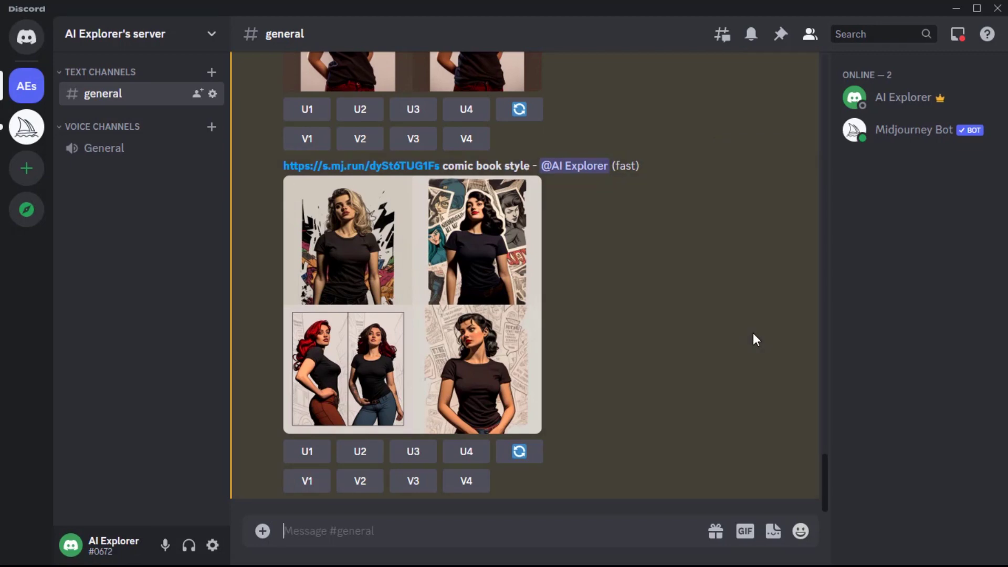
Send /imagine prompts with the photo link plus 'comic book art style', then 'concept art'
type("/")
key("Return")
key("ctrl+v")
type("comic book art st")
type("/")
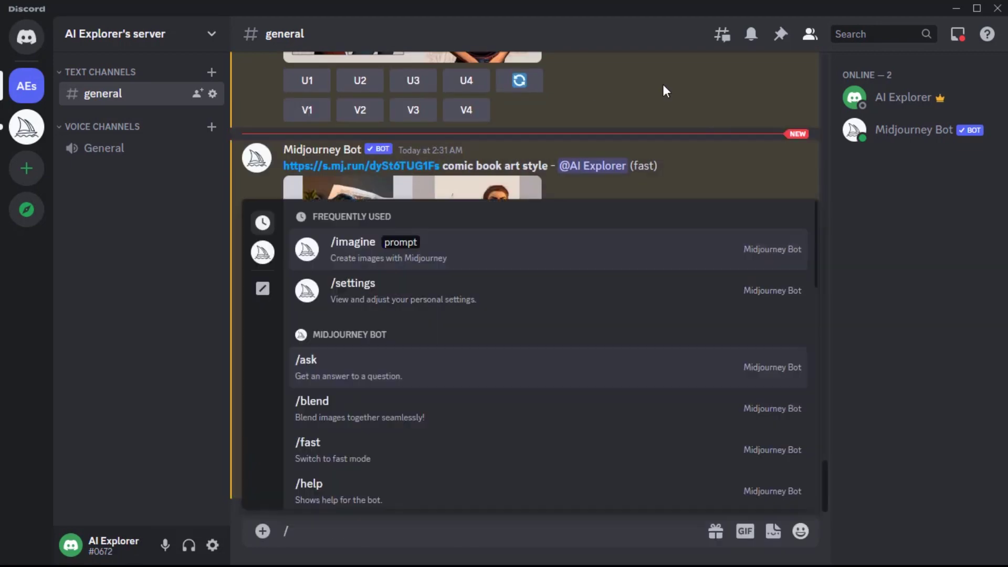
key("Return")
key("ctrl+v")
type("concept art")
key("Return")
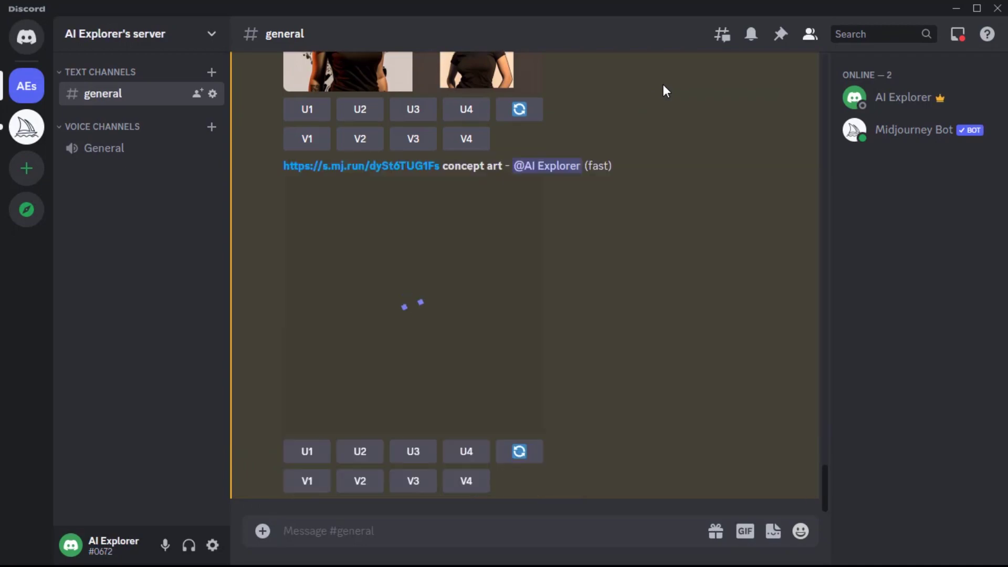
Request variations (V1) and an upscale (U1) of the first concept art image
left_click(328, 269)
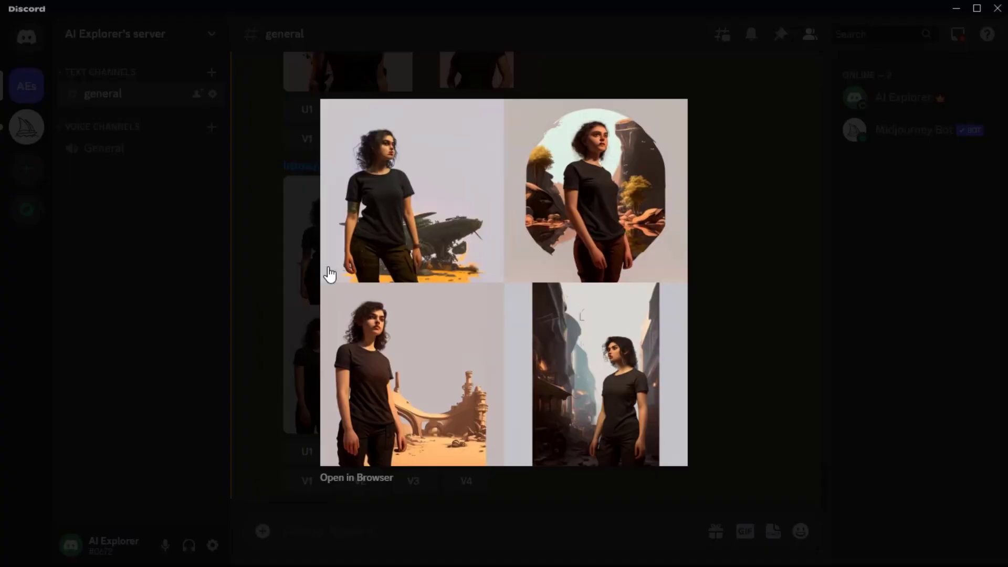
left_click(282, 389)
left_click(307, 480)
scroll(322, 469, "up", 3)
left_click(319, 460)
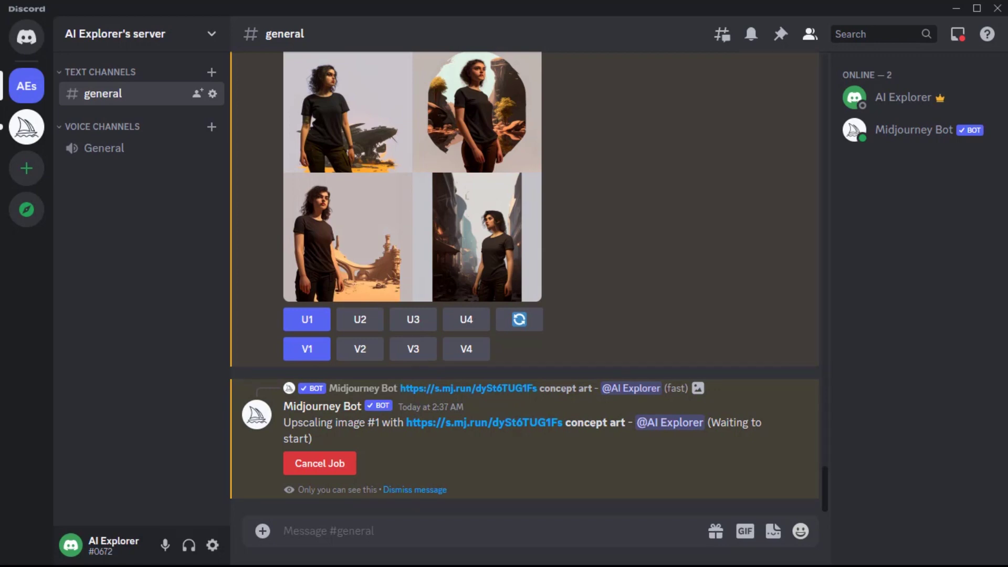
Request variations of the upscaled cartoon-style image, then begin a new /imagine prompt
left_click(519, 319)
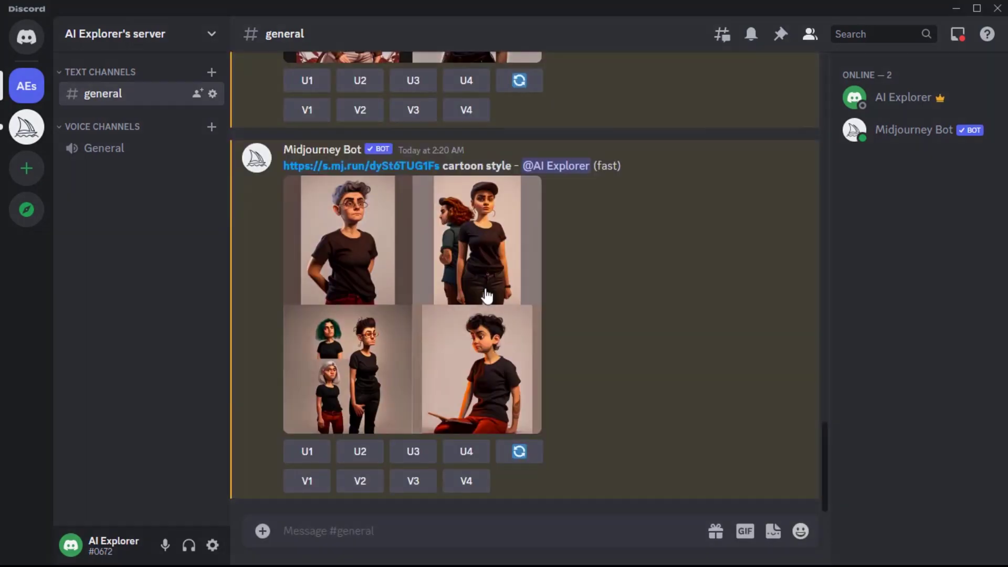
left_click(405, 301)
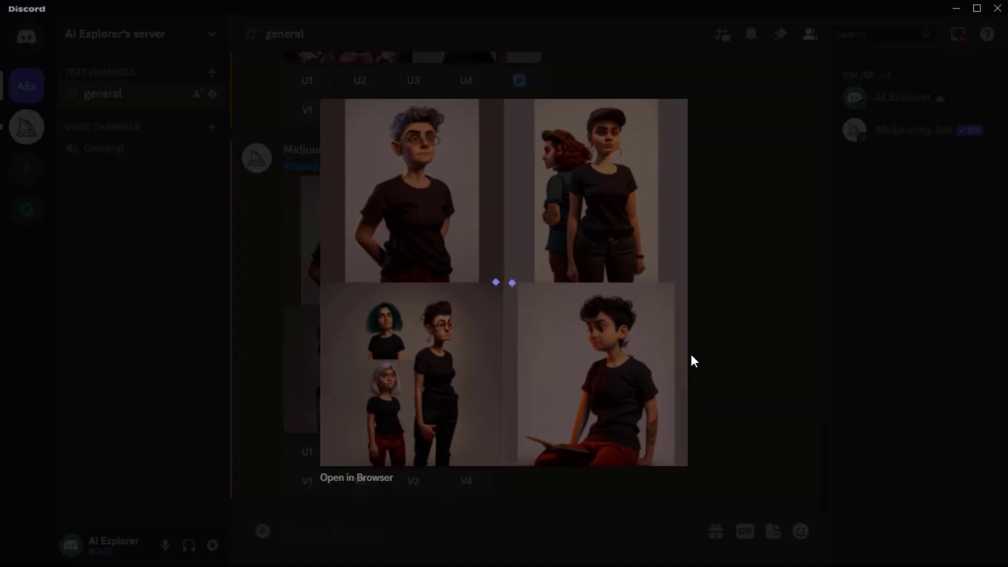
left_click(307, 454)
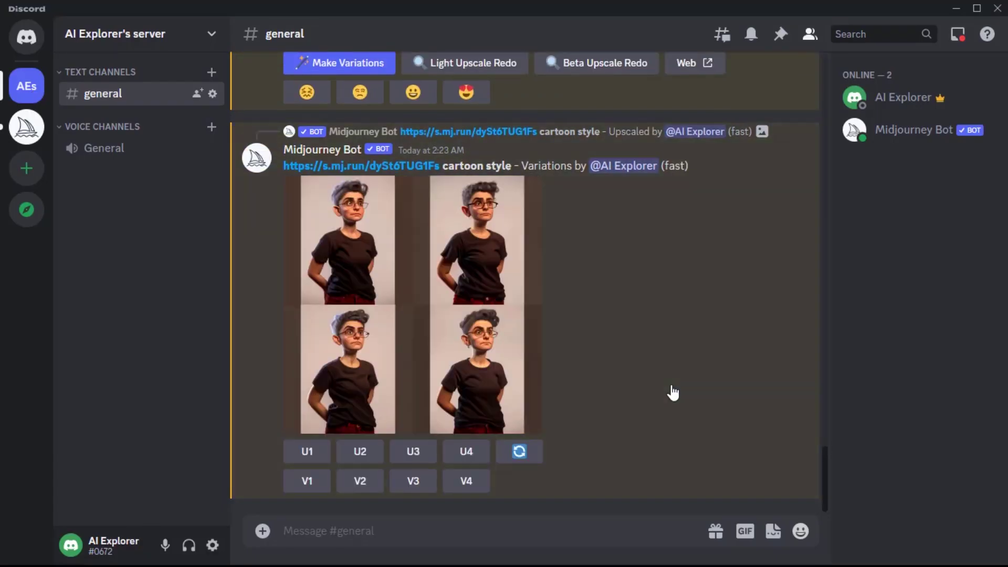
left_click(371, 311)
left_click(657, 428)
type("/")
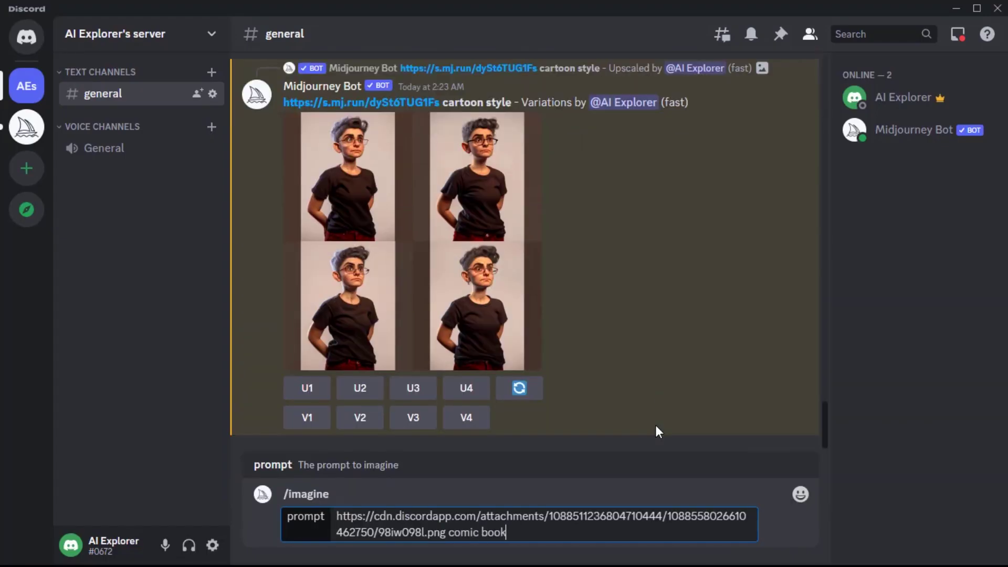